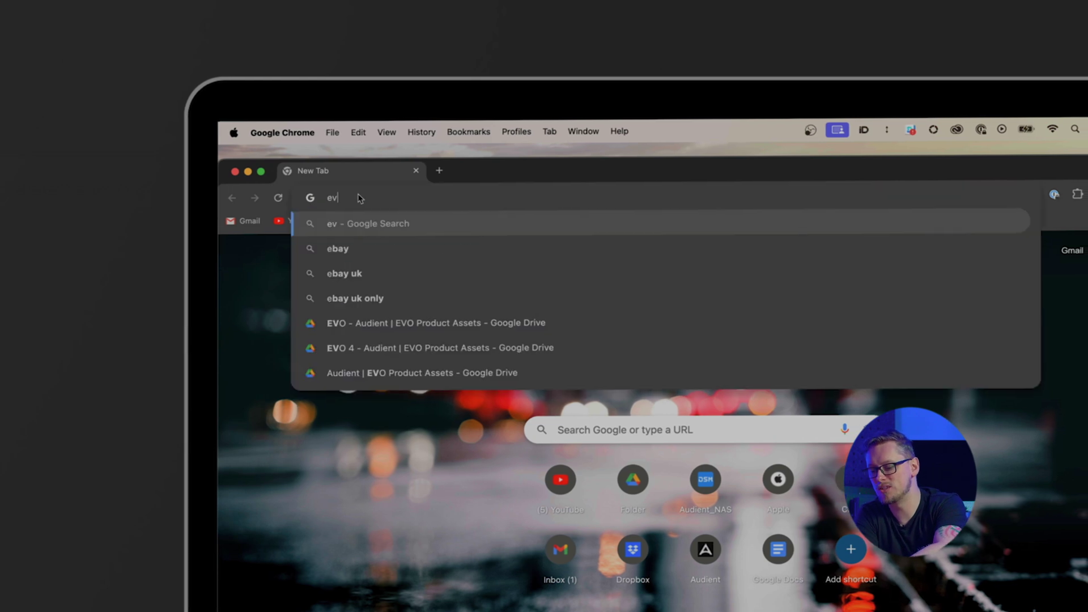
- Go to evo.audio, open the EVO 8 downloads page, and download Mac Driver v4.3.18
text(audio)
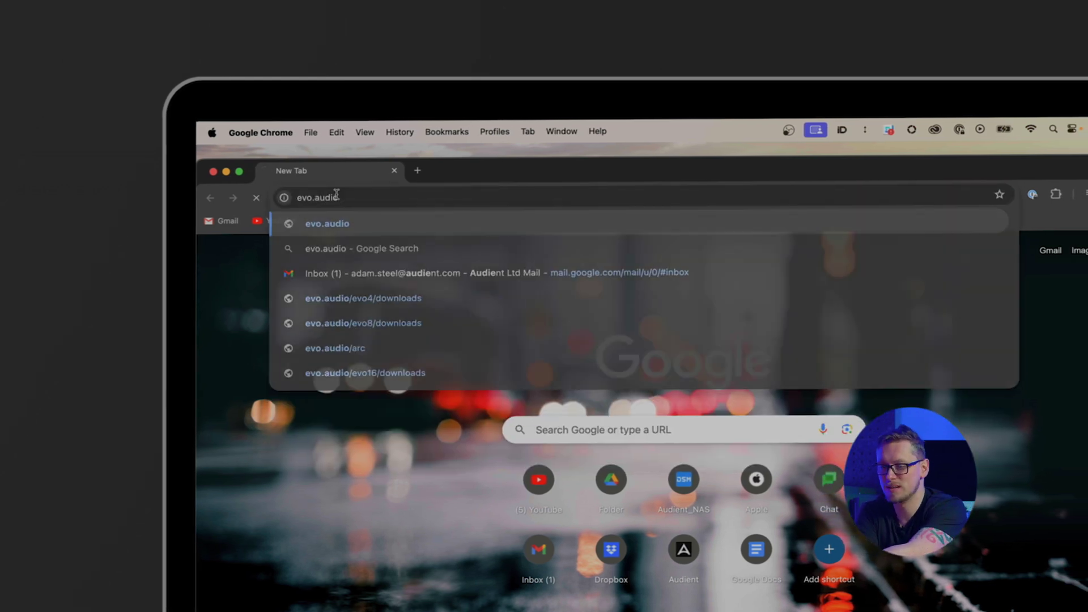
key(Return)
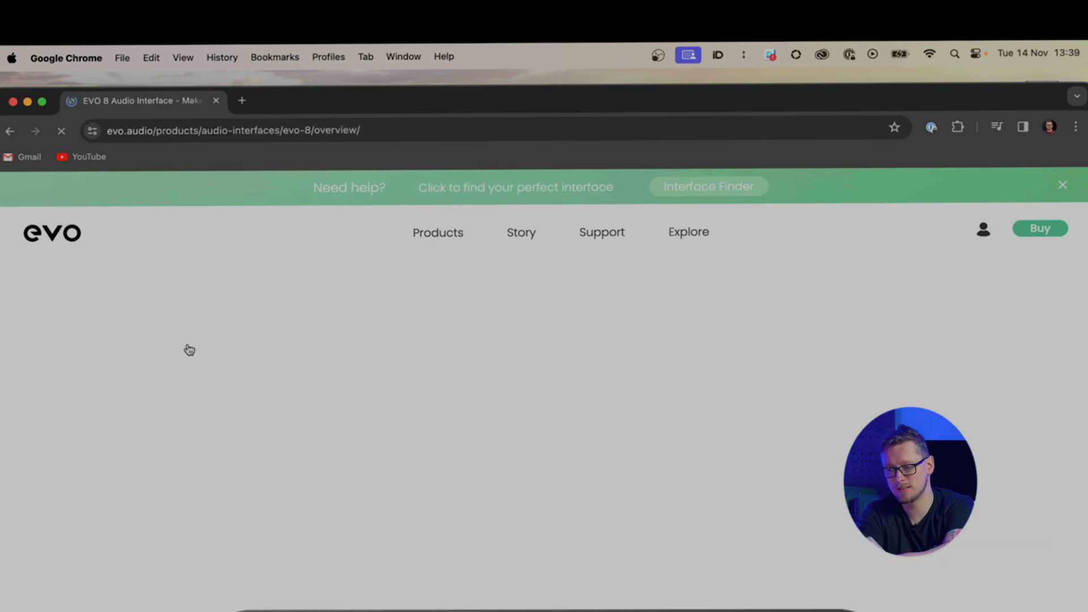
scroll(512, 309, down, 10)
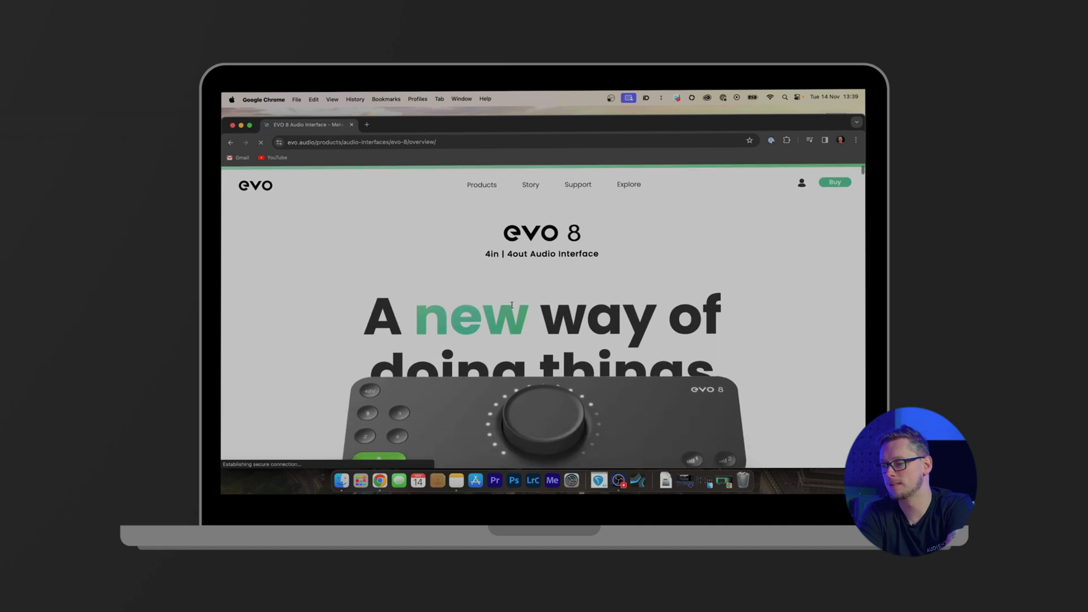
scroll(513, 308, down, 3)
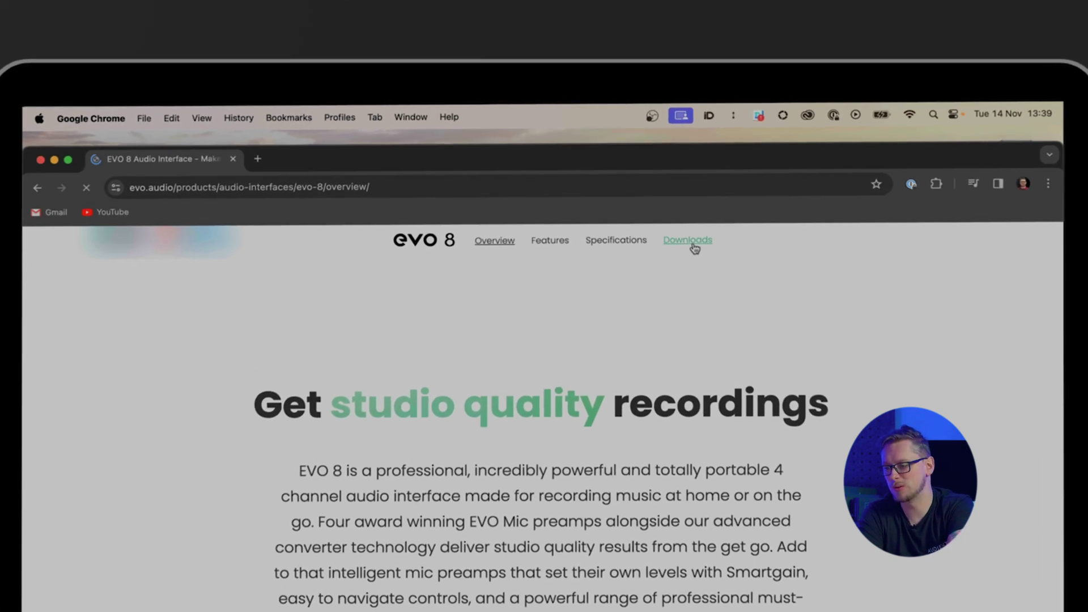
click(687, 240)
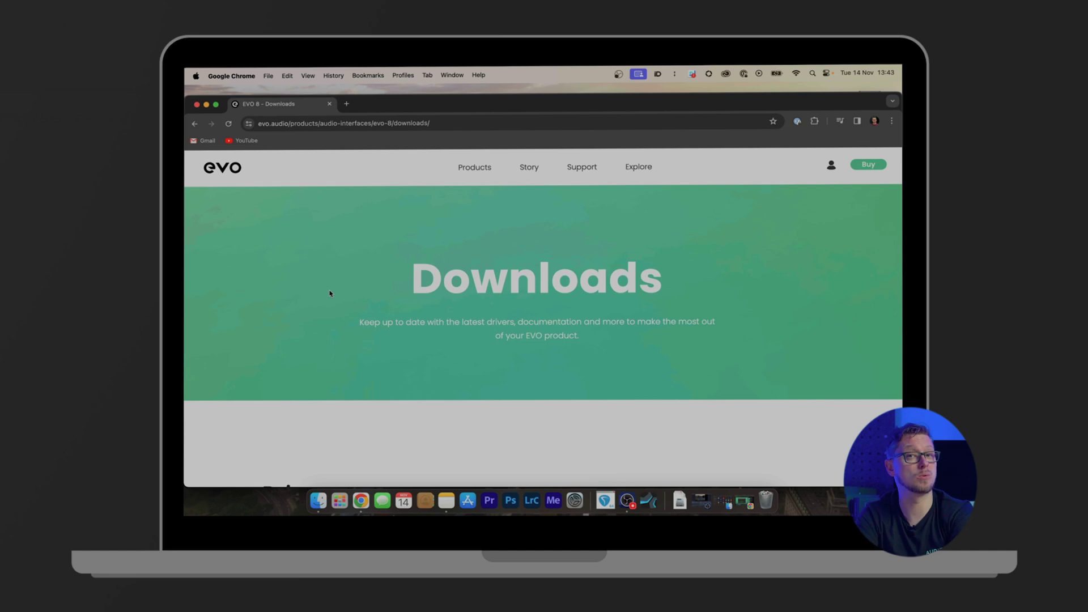
scroll(331, 293, down, 5)
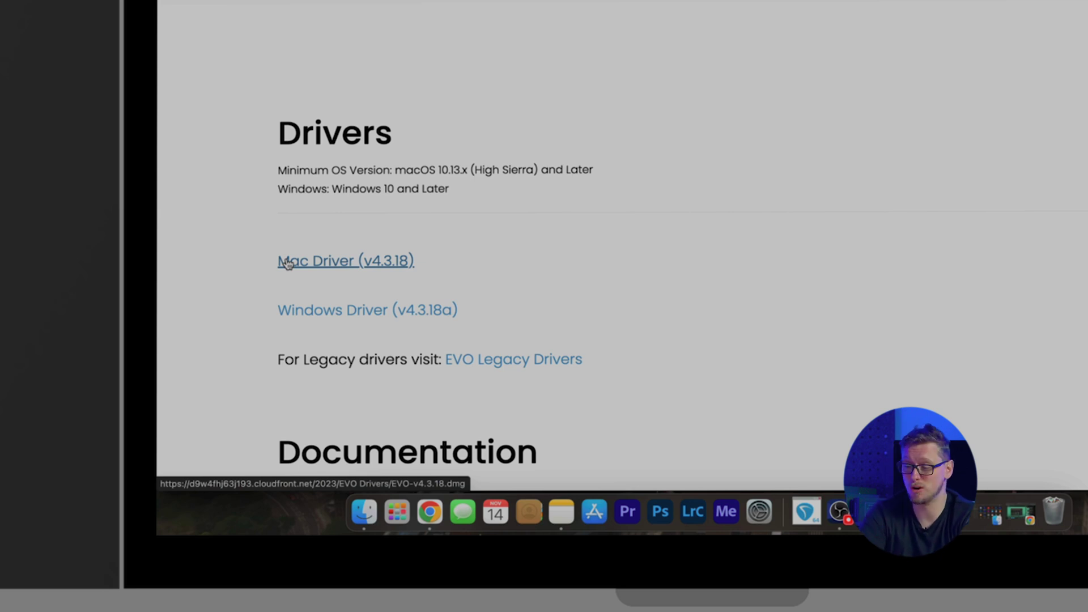
click(288, 263)
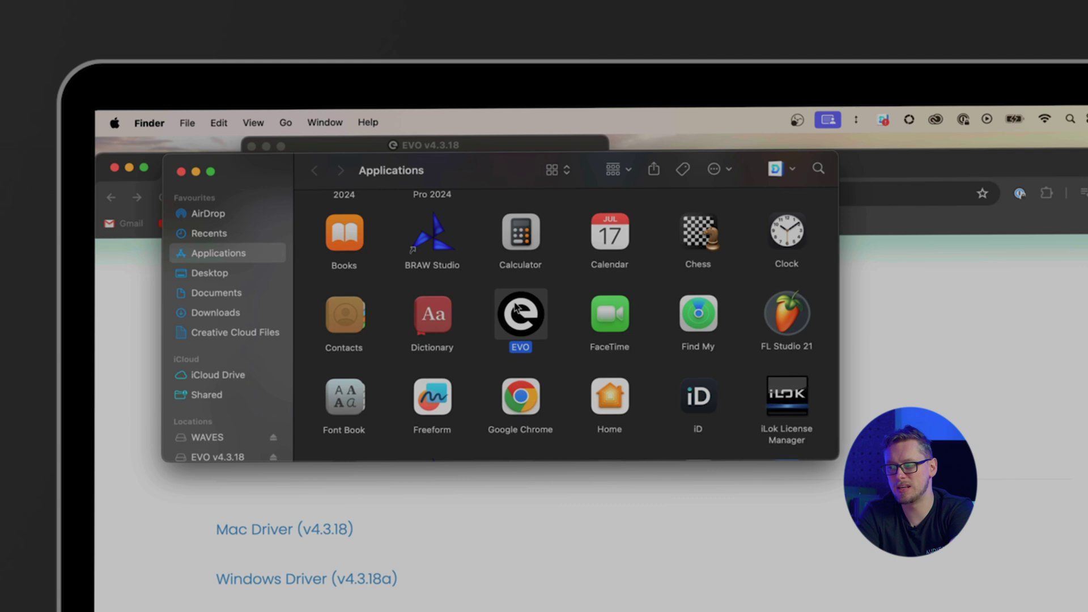
- Launch EVO from Applications, confirm opening it, and grant it microphone access
double_click(517, 308)
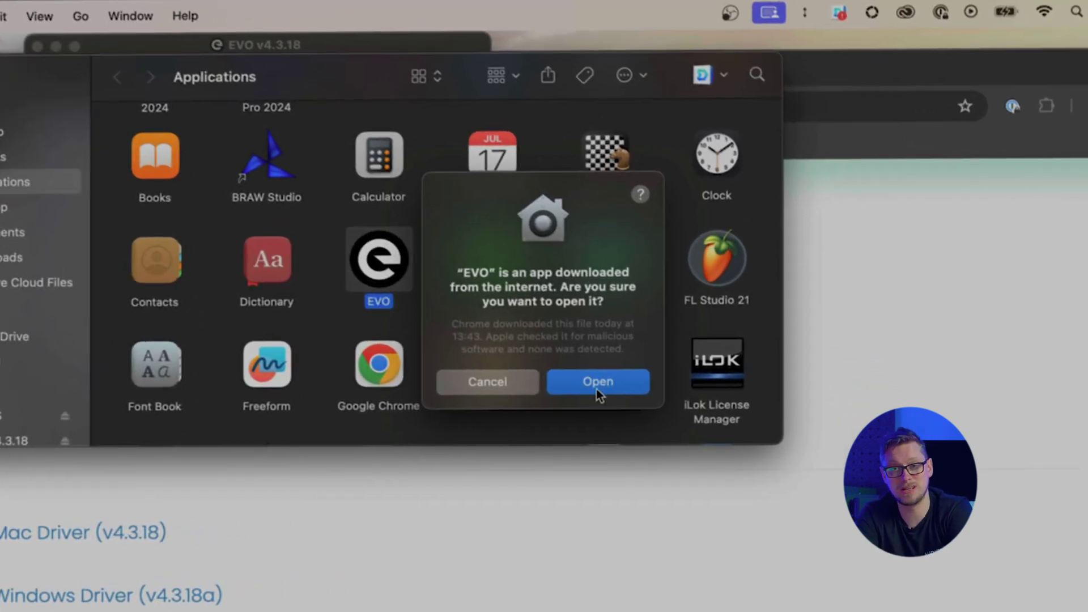
click(596, 388)
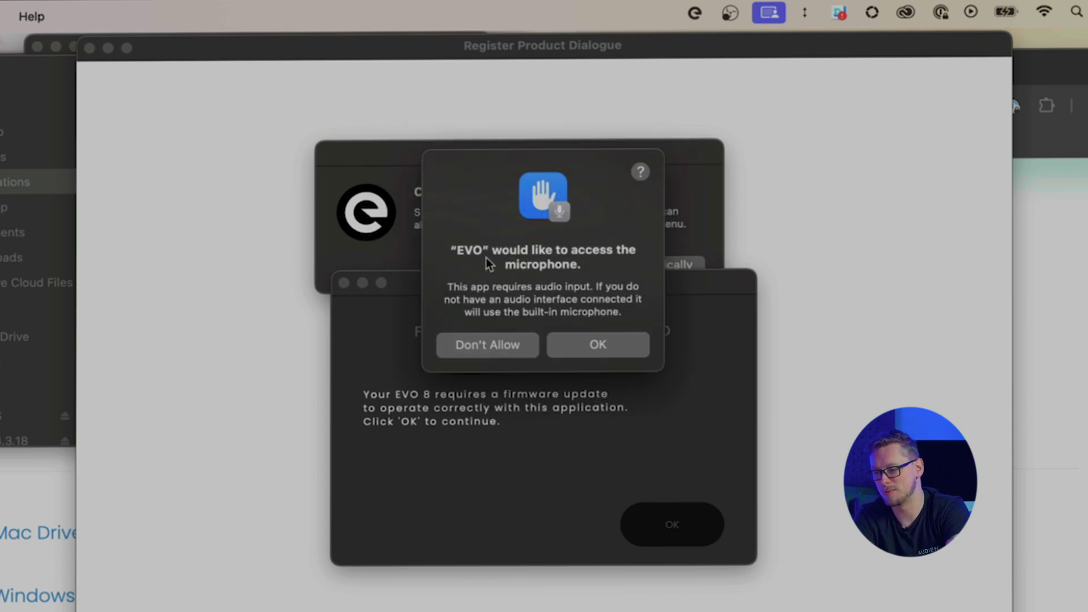
click(605, 346)
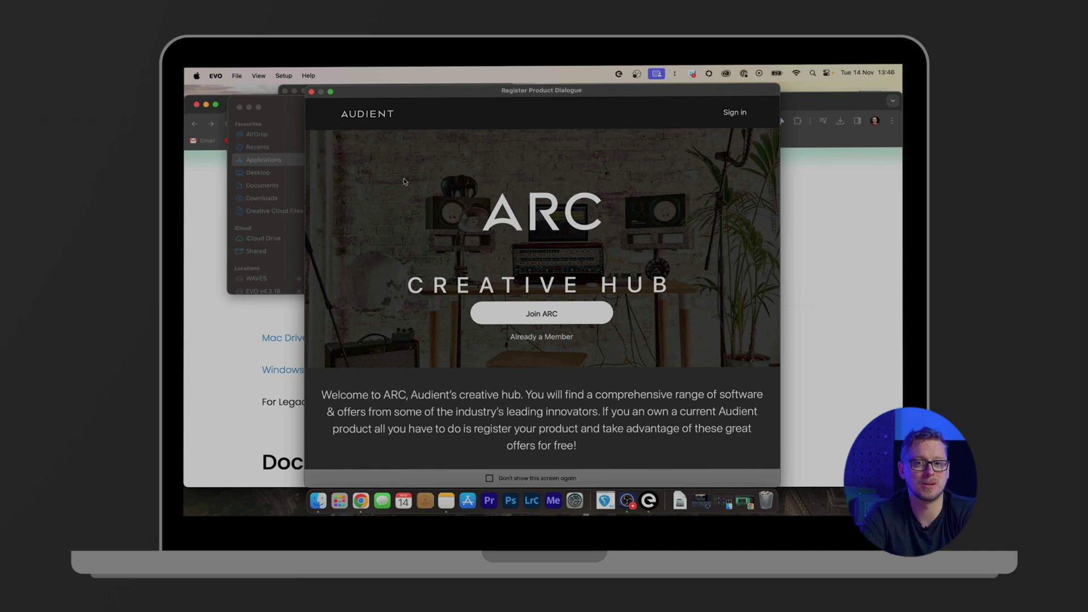
- Scroll through the ARC Register Product dialogue
scroll(493, 250, down, 3)
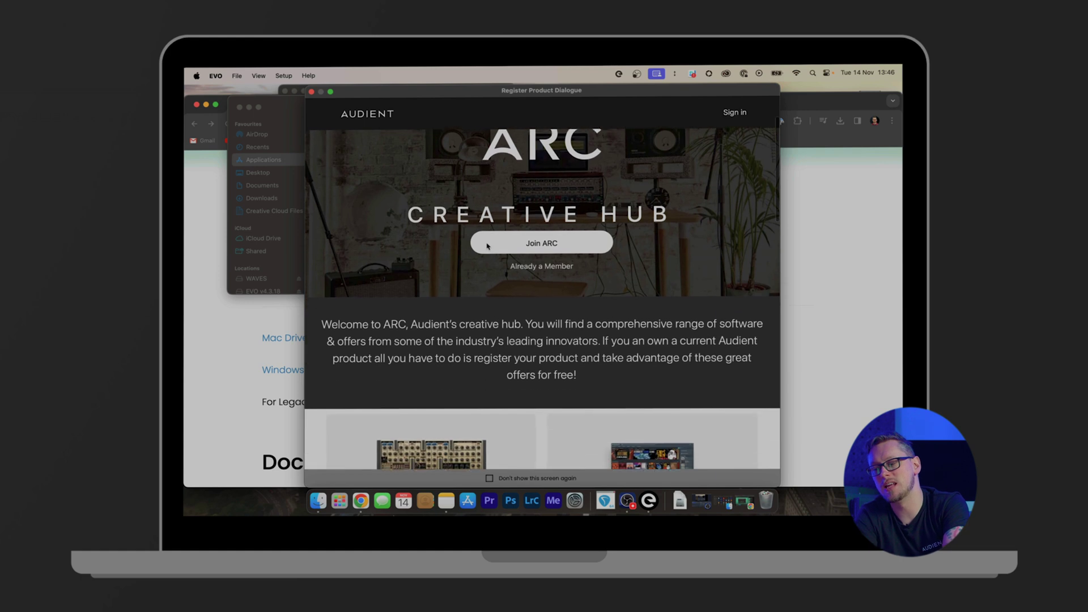
scroll(493, 252, up, 3)
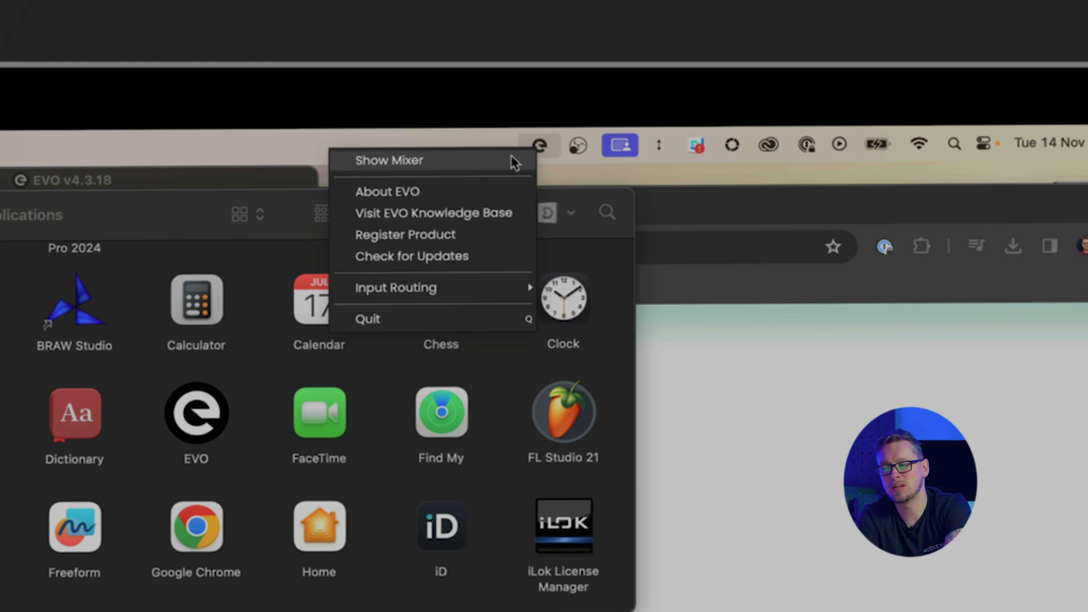
- Choose Show Mixer from the EVO menu-bar icon
click(514, 163)
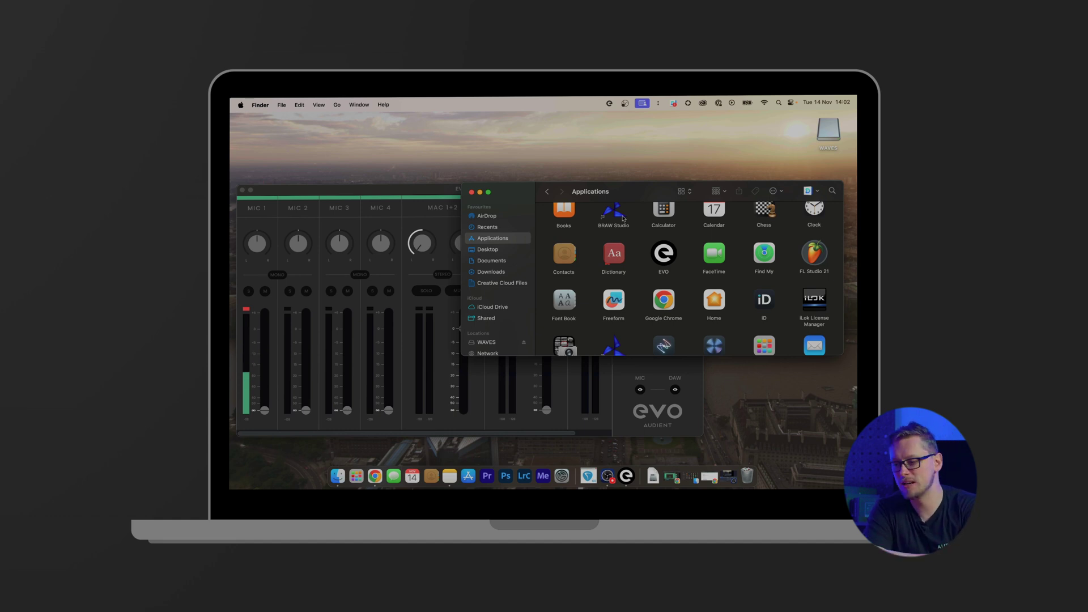
- Bring the EVO Mixer window forward, then start FL Studio 21 from Applications
click(384, 191)
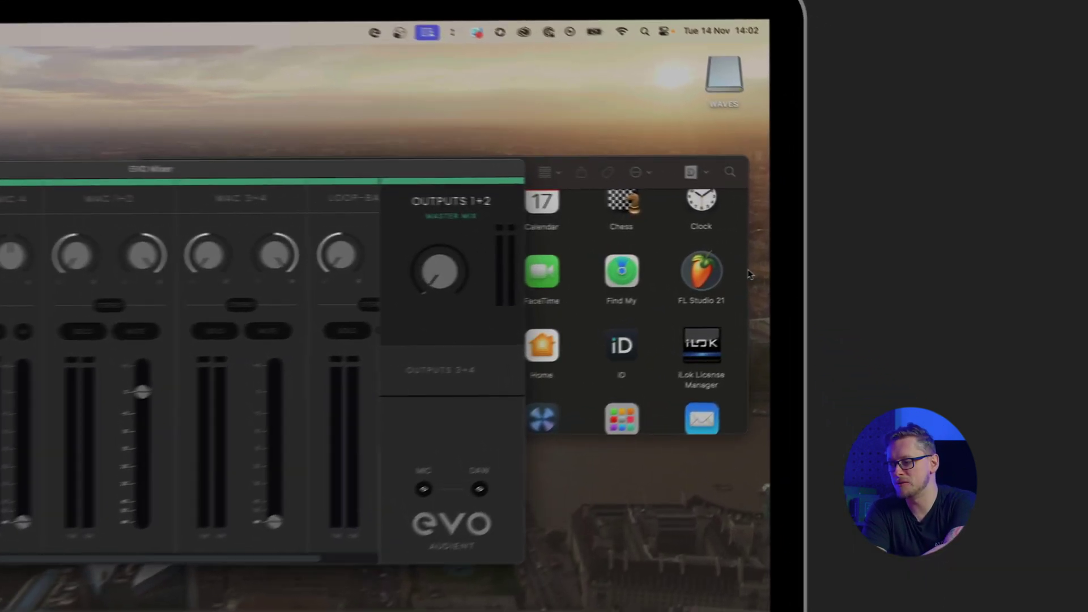
double_click(702, 272)
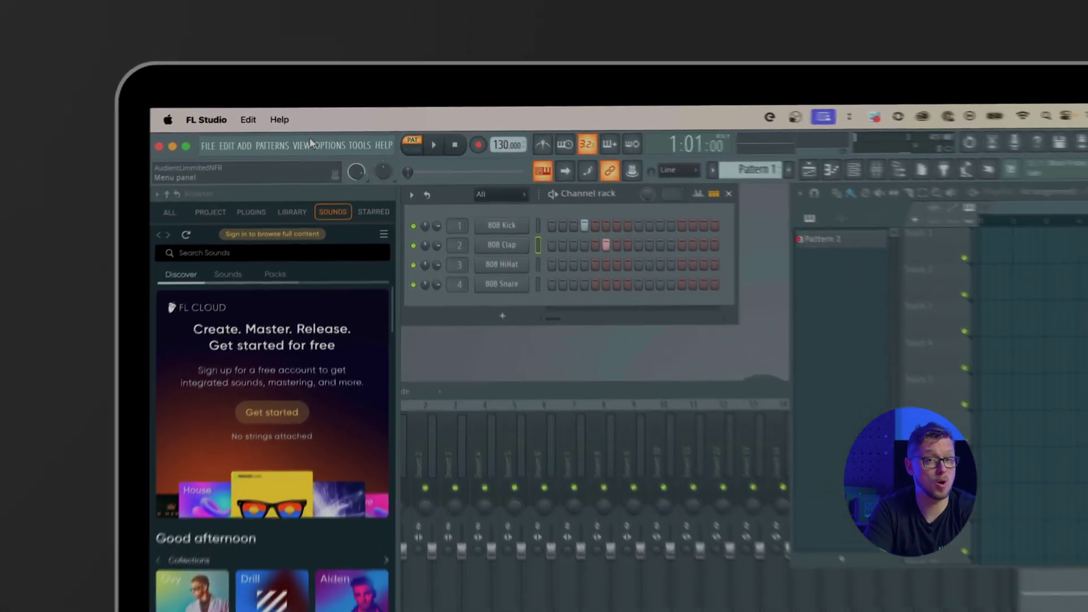
- Open the Audio settings page from the OPTIONS menu
click(328, 146)
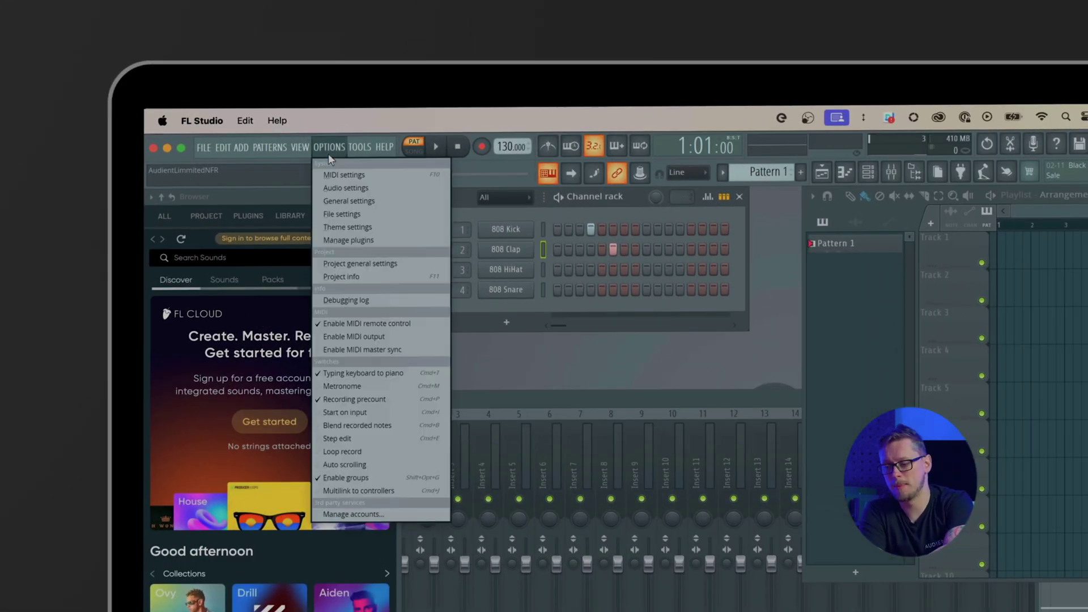
click(384, 190)
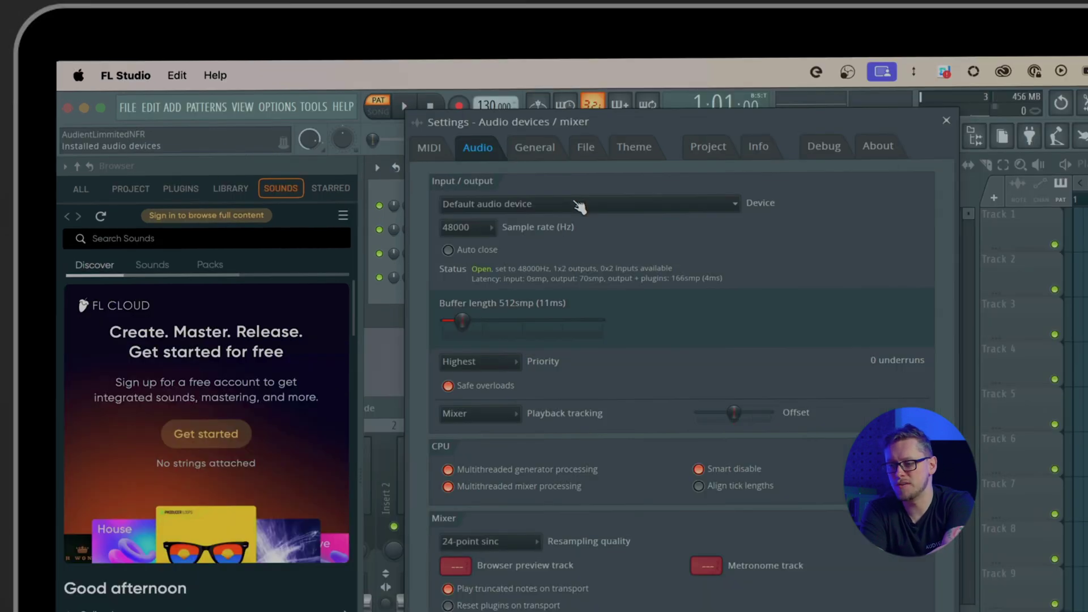
- Select EVO8 as the audio device and keep the sample rate at 48000 Hz
click(614, 208)
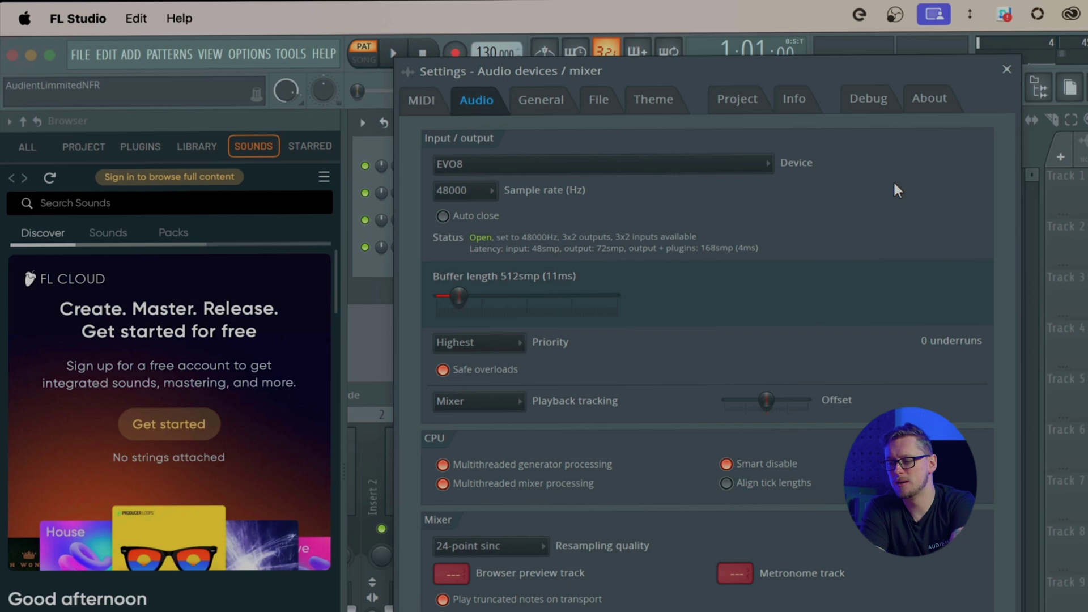
click(474, 196)
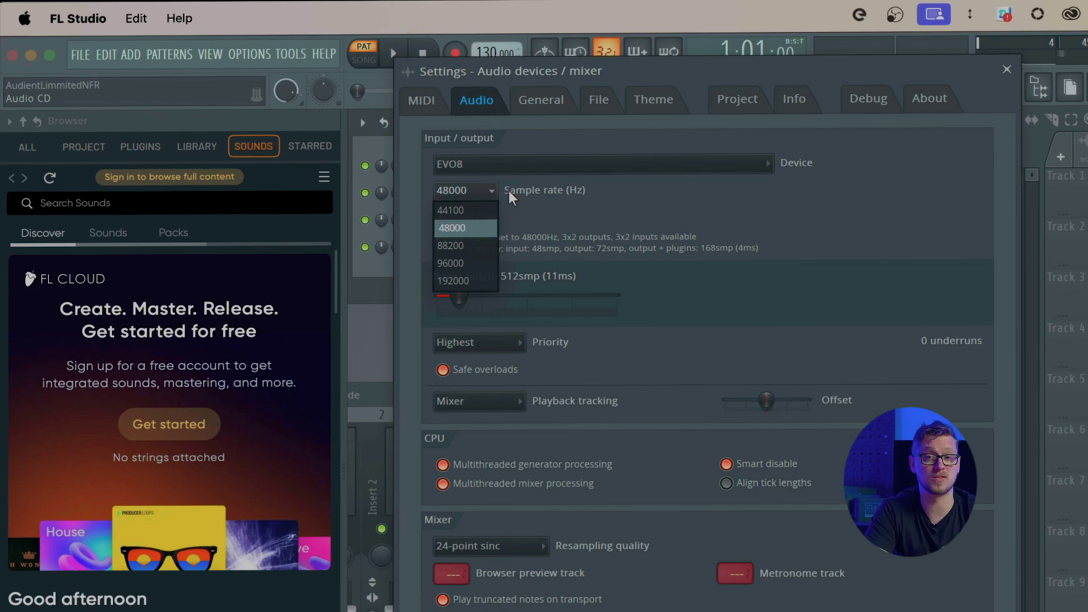
click(508, 192)
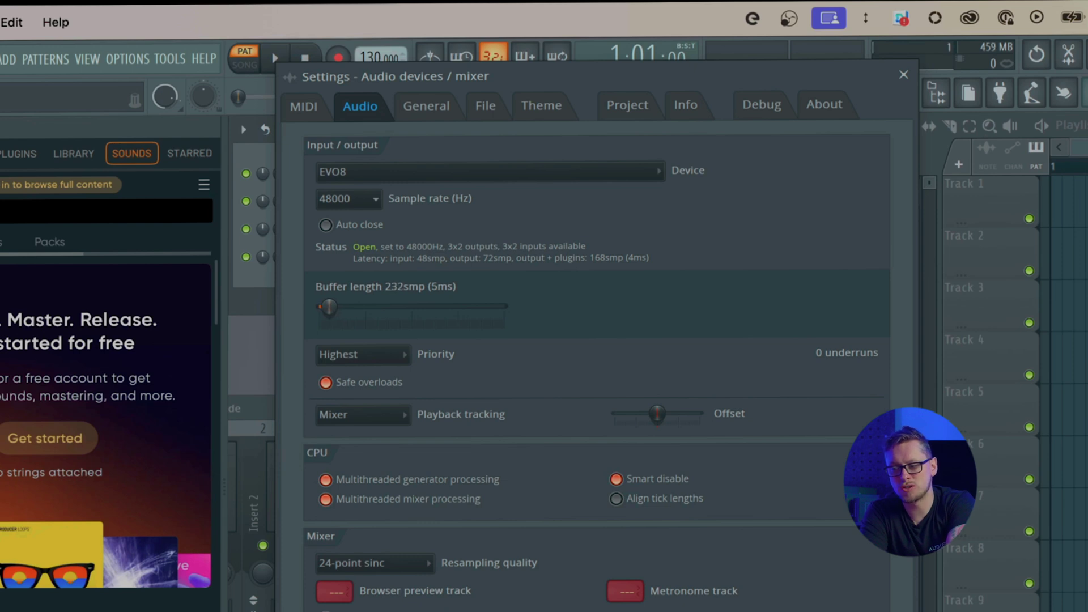
- Drag the Buffer length slider up to 512smp (11ms)
scroll(329, 306, up, 1)
drag(330, 307, 338, 314)
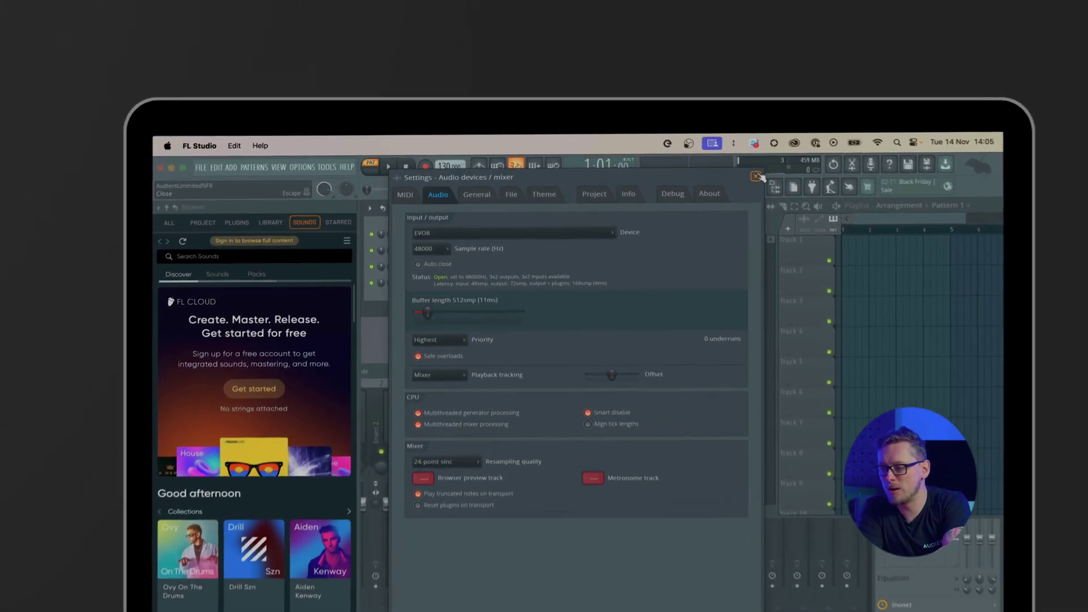
- Close Settings, test with a quick play and stop, then start a recording
click(694, 132)
key(space)
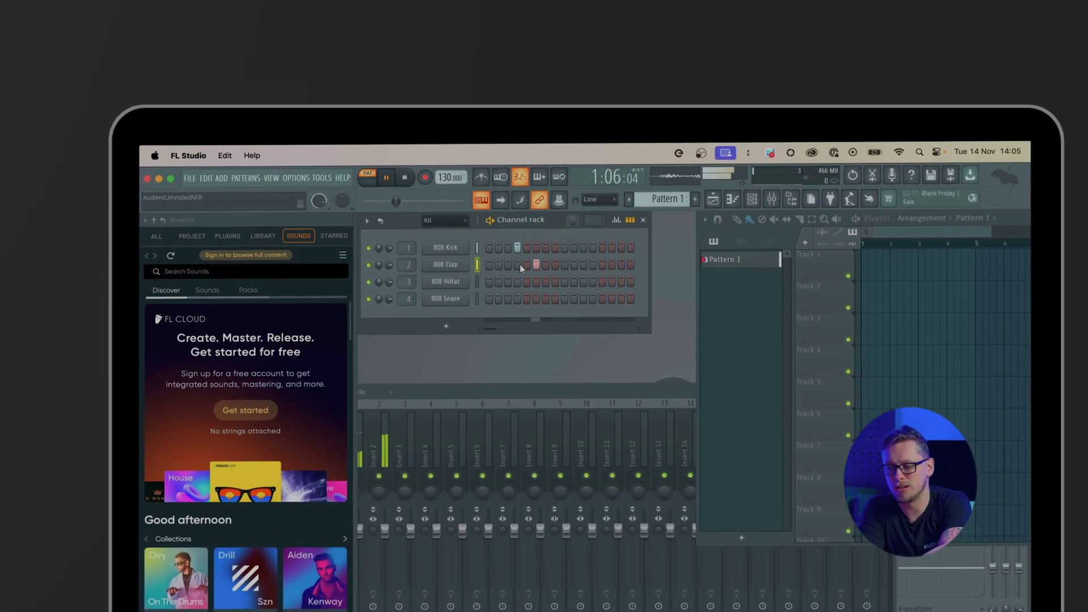
key(space)
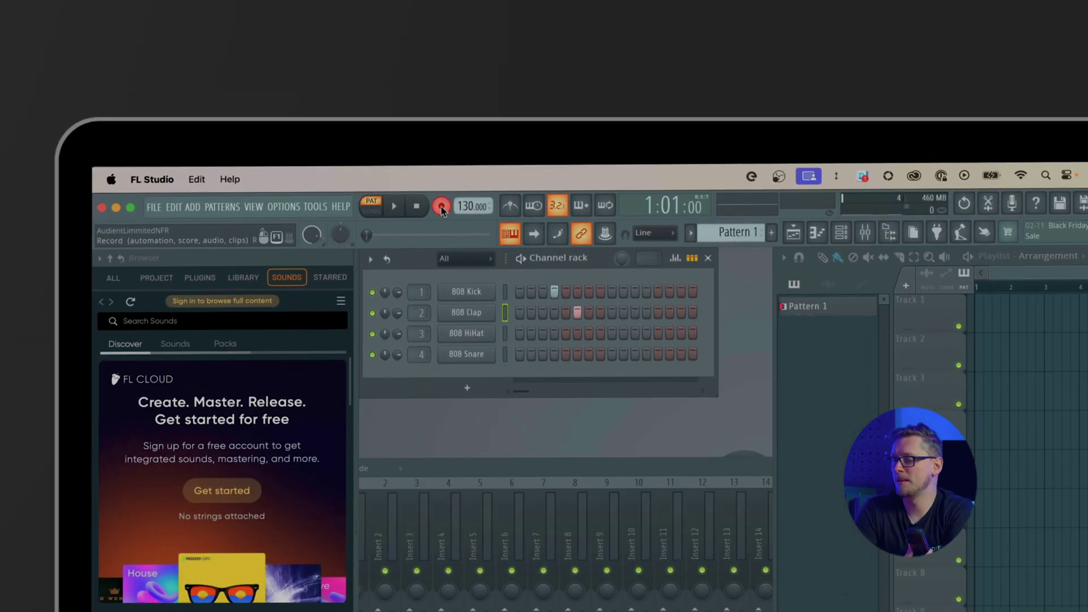
click(441, 207)
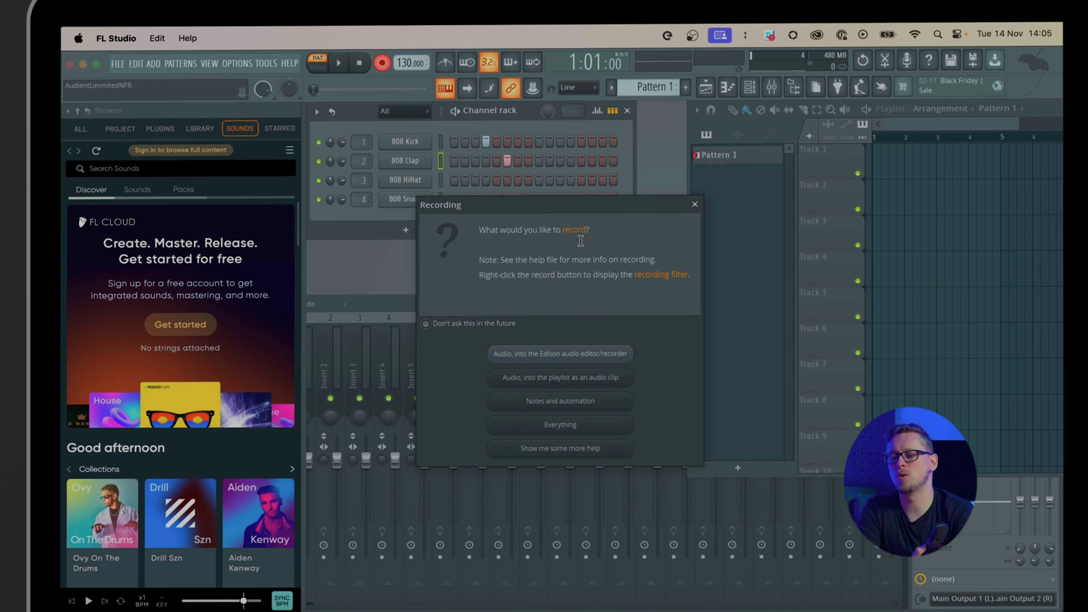
- Record into Edison from the mono Mic | Line | Instrument 1 input during playback
click(510, 357)
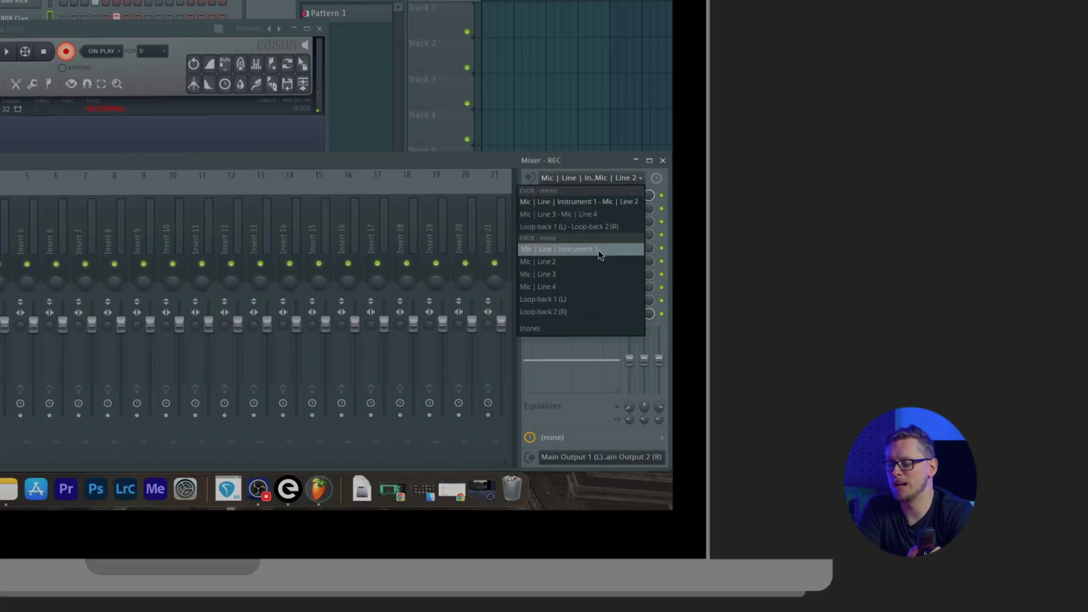
click(551, 251)
key(space)
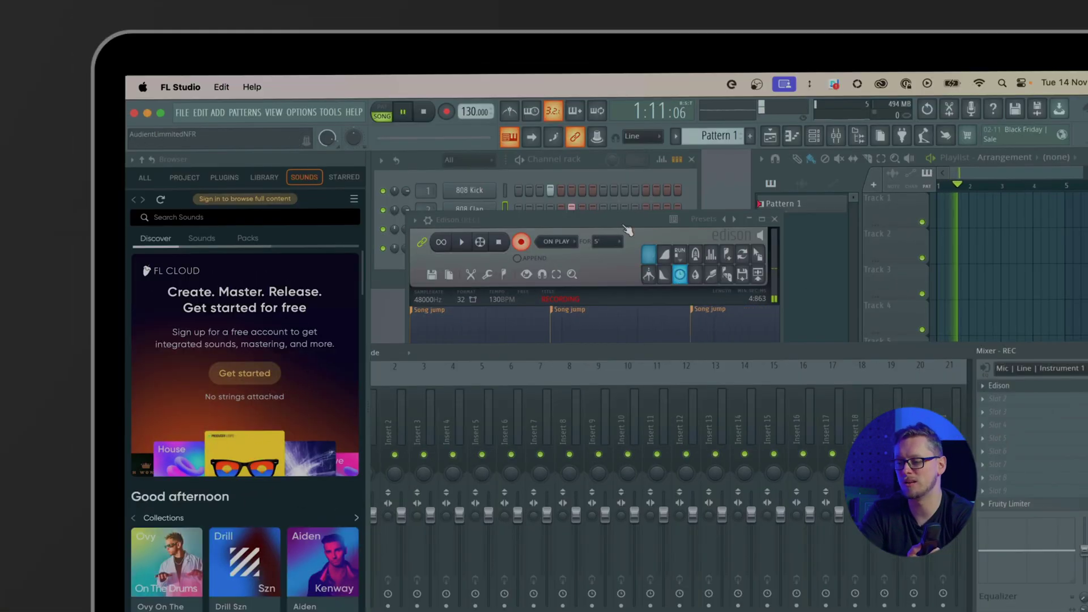
- Bring Edison to the front and stop recording to capture the microphone take
click(150, 26)
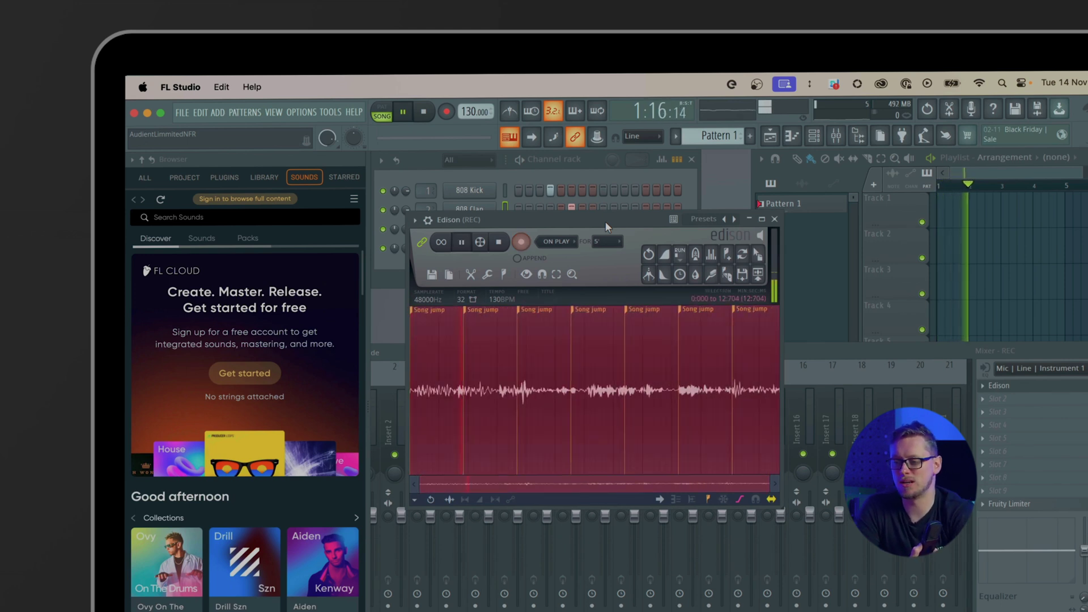
key(space)
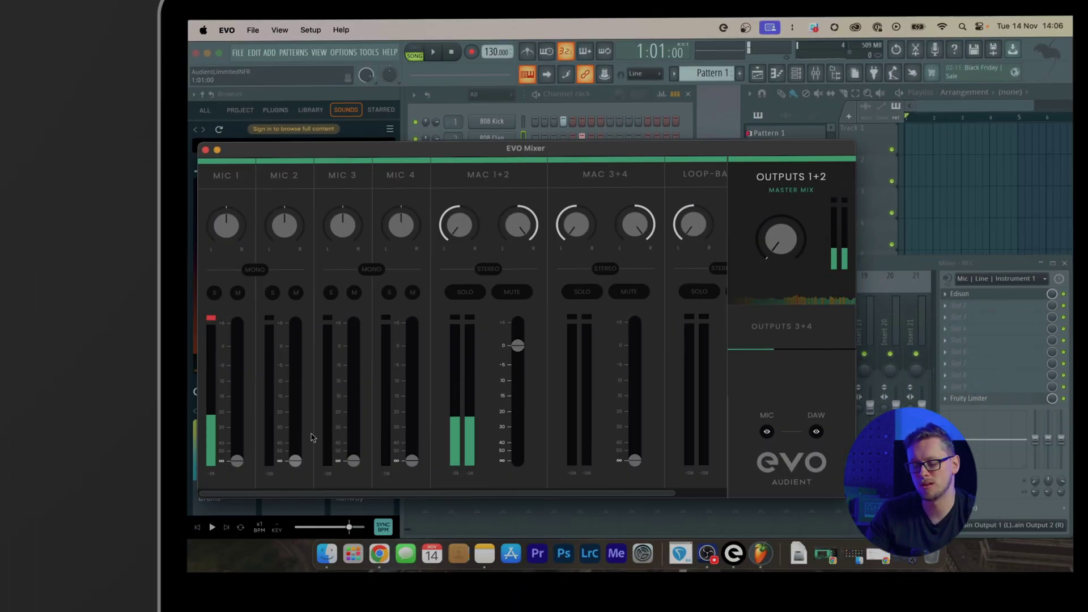
- Raise the EVO Mixer MIC 1 fader from -∞ to about 0 dB for direct monitoring
drag(239, 463, 229, 385)
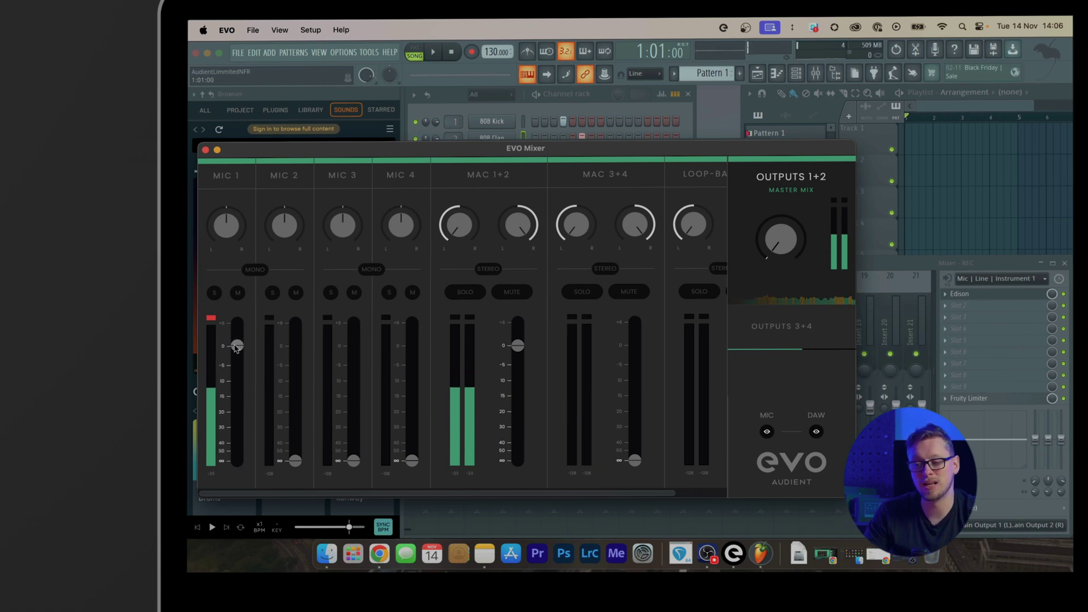